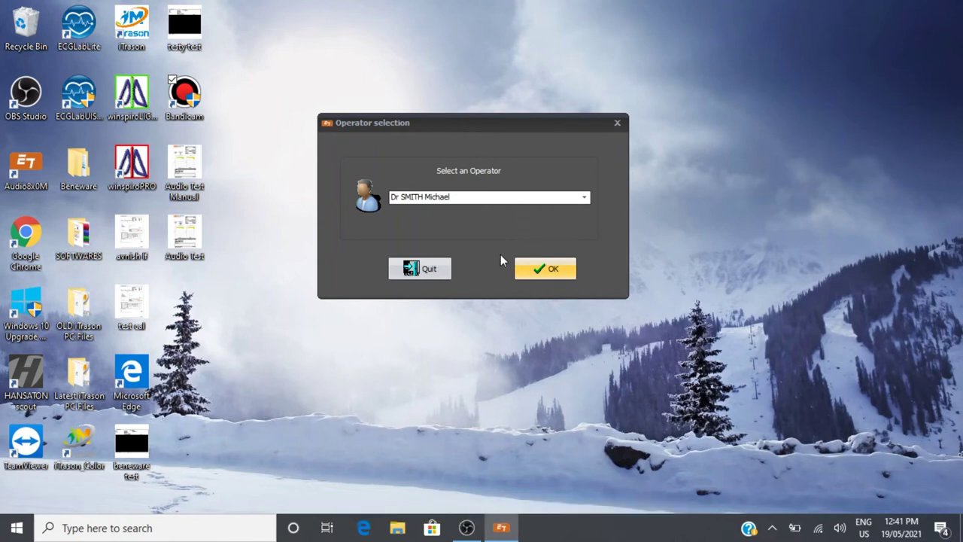
# Enter with the preselected operator and begin a new patient record with title Mrs and sex Female
pyautogui.click(550, 271)
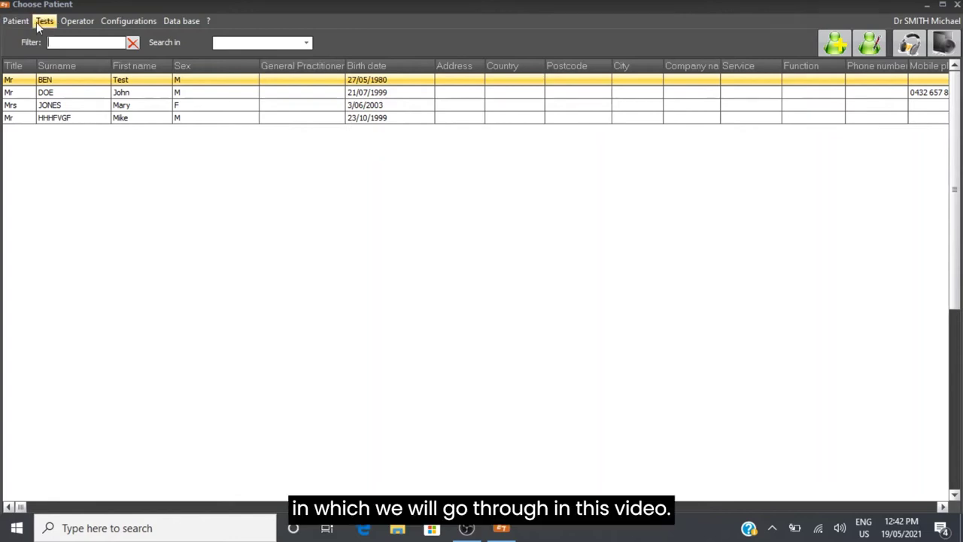
pyautogui.click(15, 23)
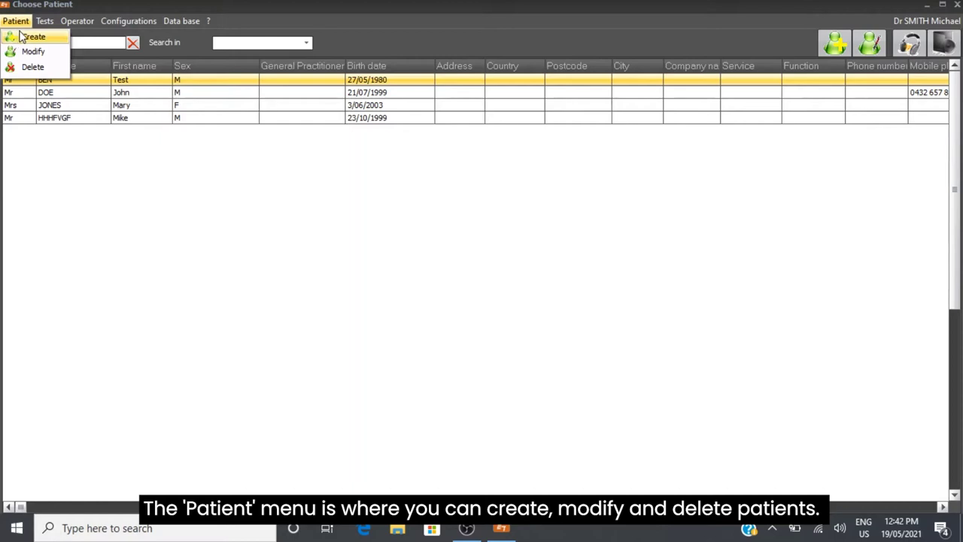
pyautogui.moveTo(45, 21)
pyautogui.click(25, 35)
pyautogui.click(360, 177)
pyautogui.click(240, 167)
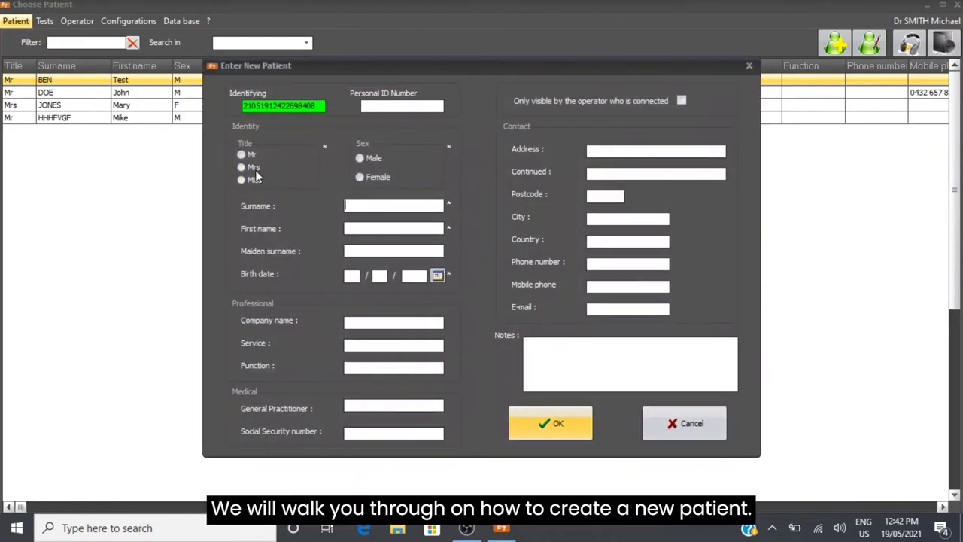
# Enter the new patient's surname and first name in the patient form
pyautogui.click(346, 205)
pyautogui.write('SDKJF')
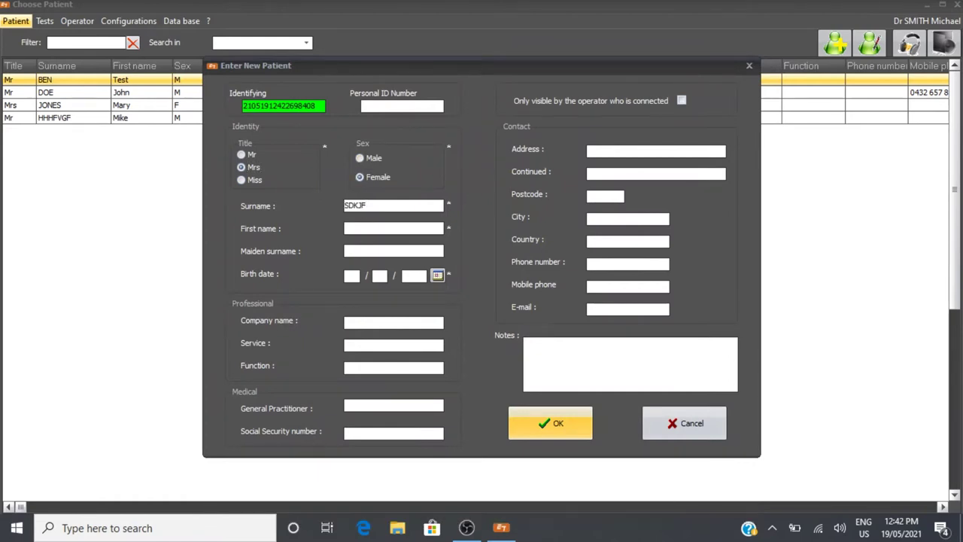
pyautogui.click(360, 230)
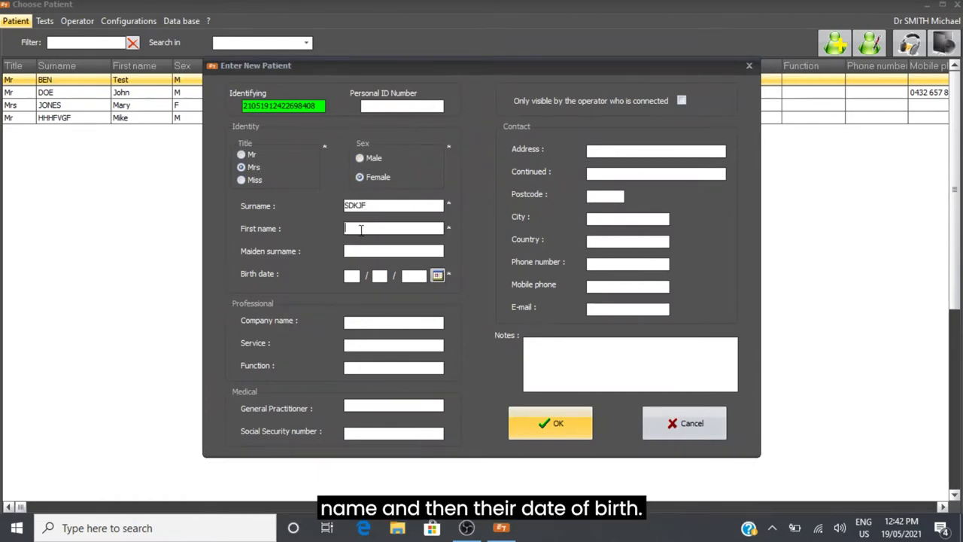
pyautogui.write('Sdjhfg')
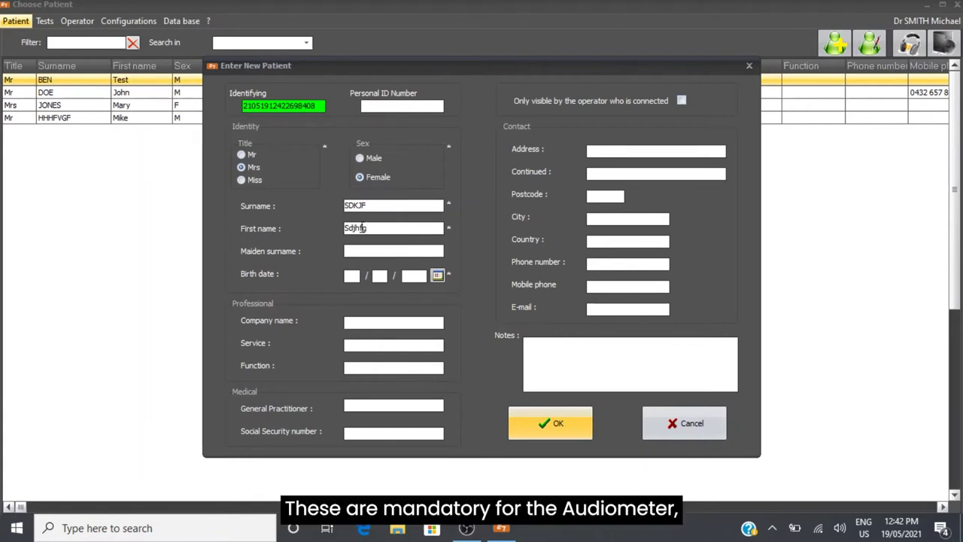
# Pick the new patient's birth date from the calendar and save the record to the database
pyautogui.click(437, 276)
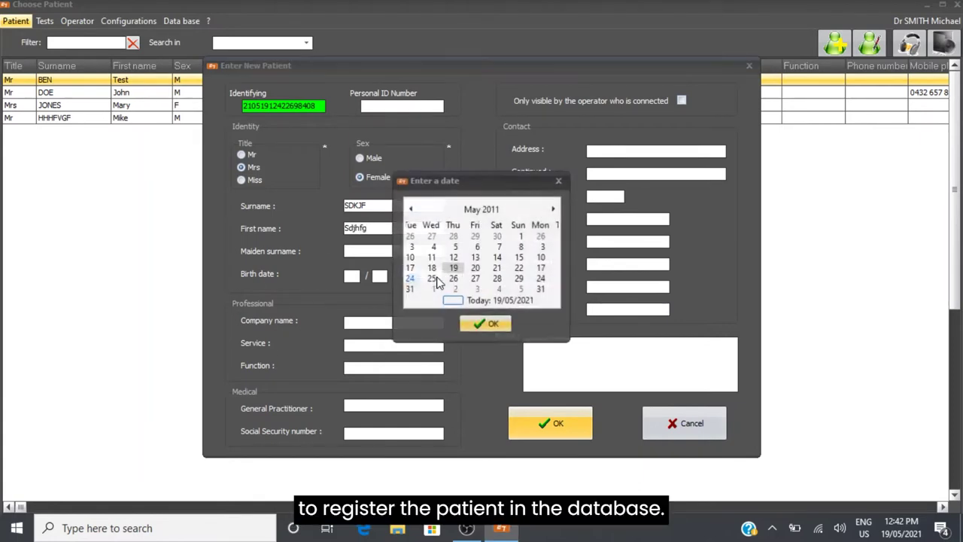
pyautogui.click(410, 209)
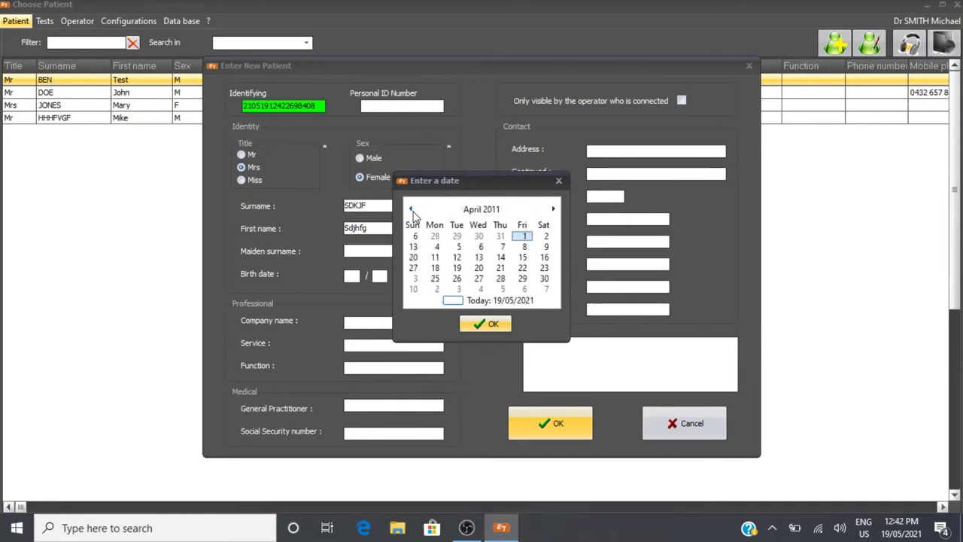
pyautogui.click(411, 209)
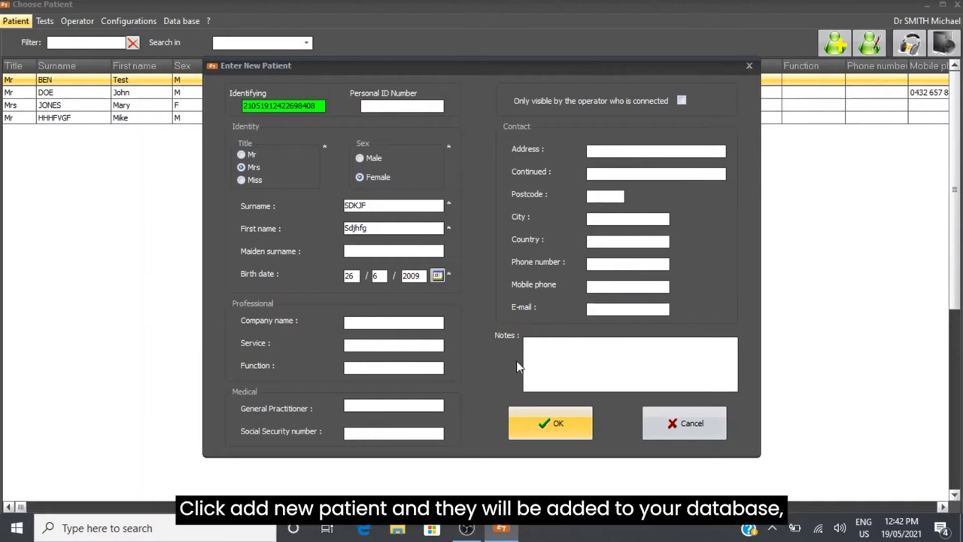
pyautogui.click(557, 423)
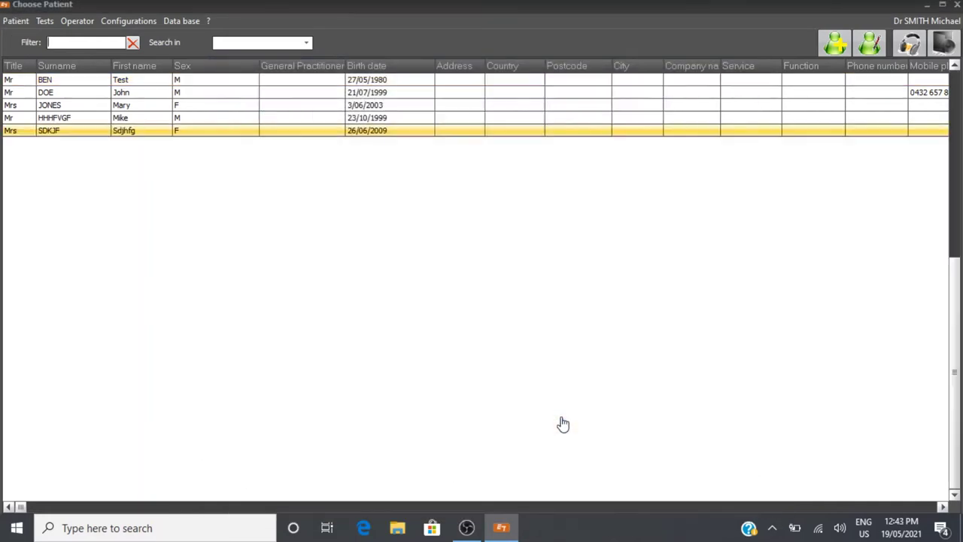
# View the operator management window with its identity and contact details, and close it
pyautogui.click(45, 21)
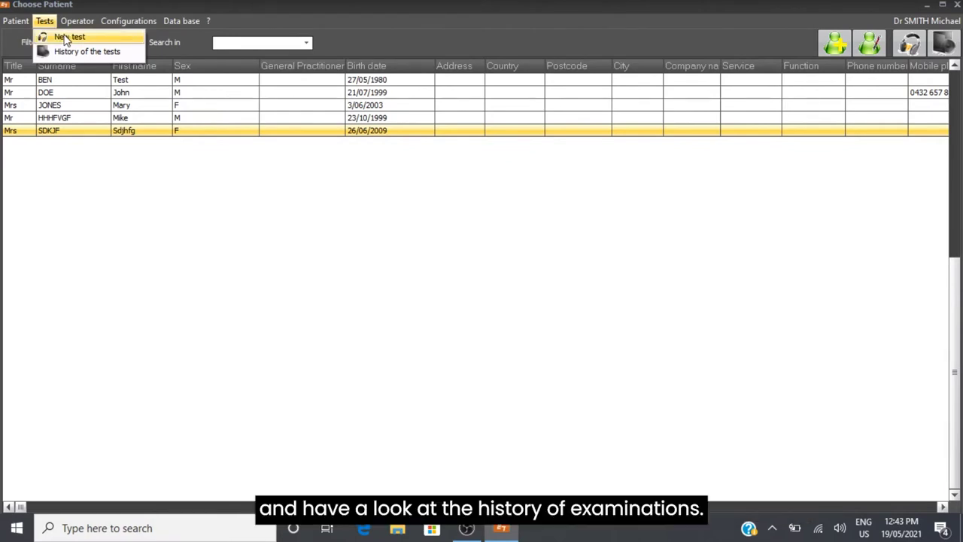
pyautogui.moveTo(77, 21)
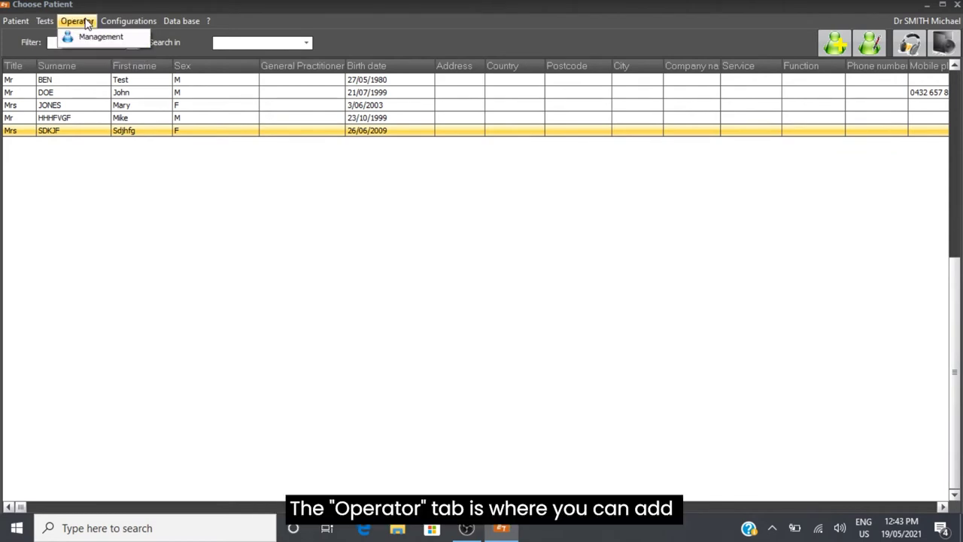
pyautogui.click(88, 39)
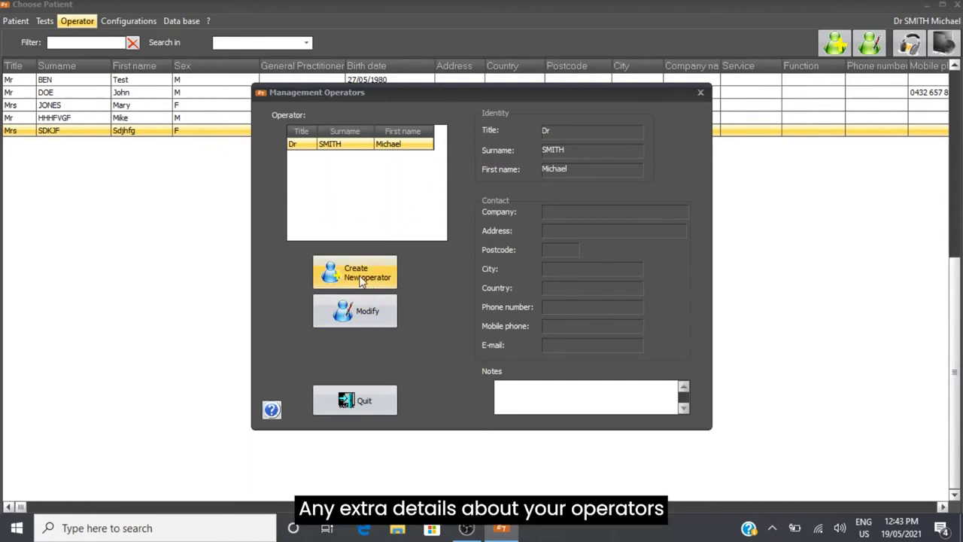
pyautogui.click(701, 93)
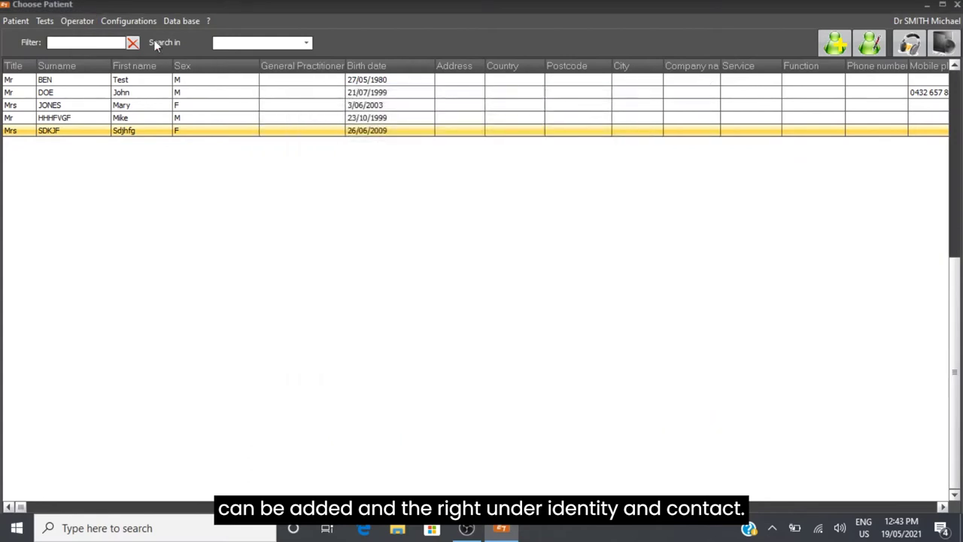
# Enable the 6 kHz frequency for automatic tests in the test set-up and disable it again
pyautogui.click(139, 22)
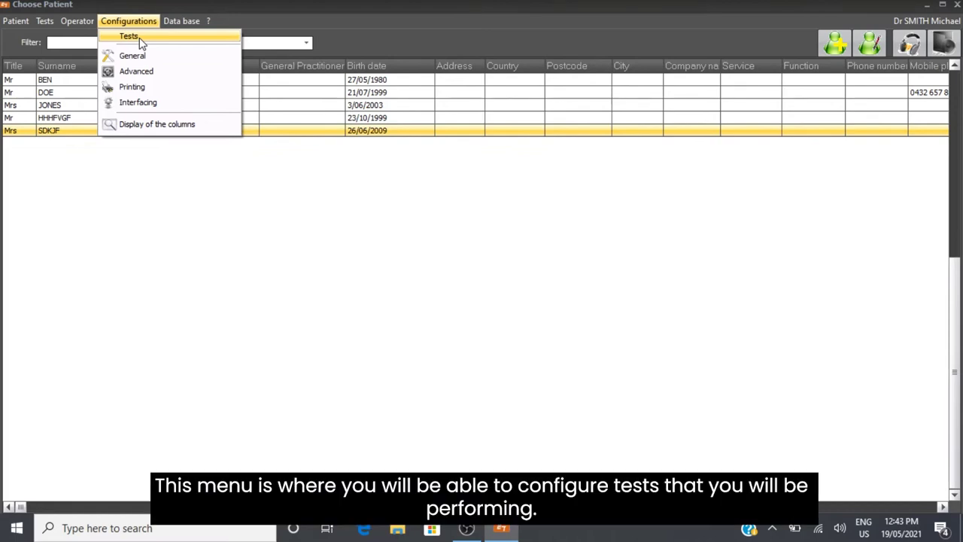
pyautogui.click(140, 41)
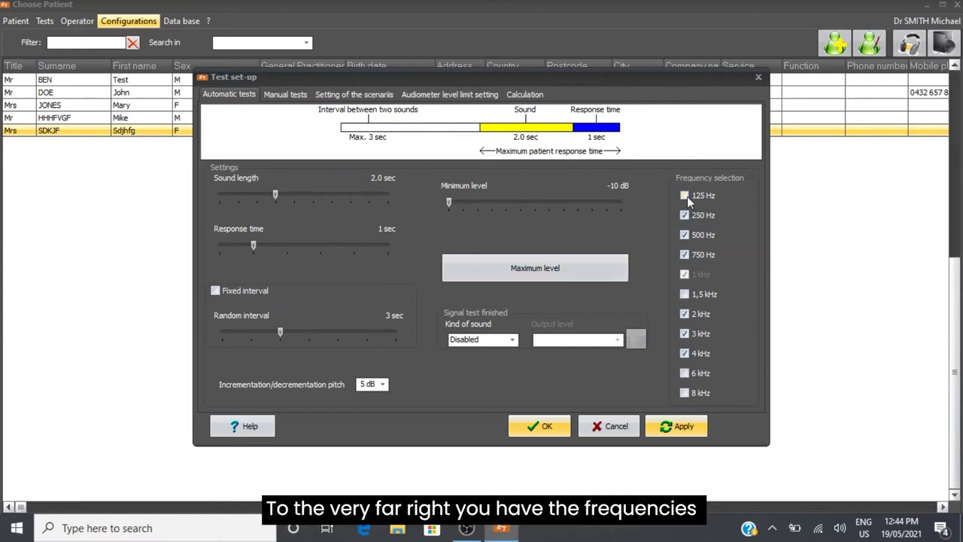
pyautogui.click(686, 374)
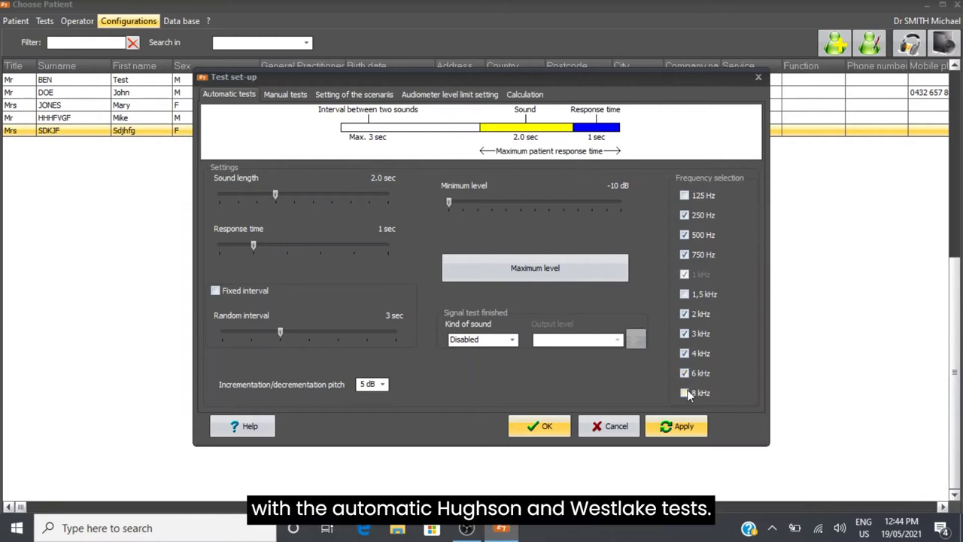
pyautogui.click(686, 374)
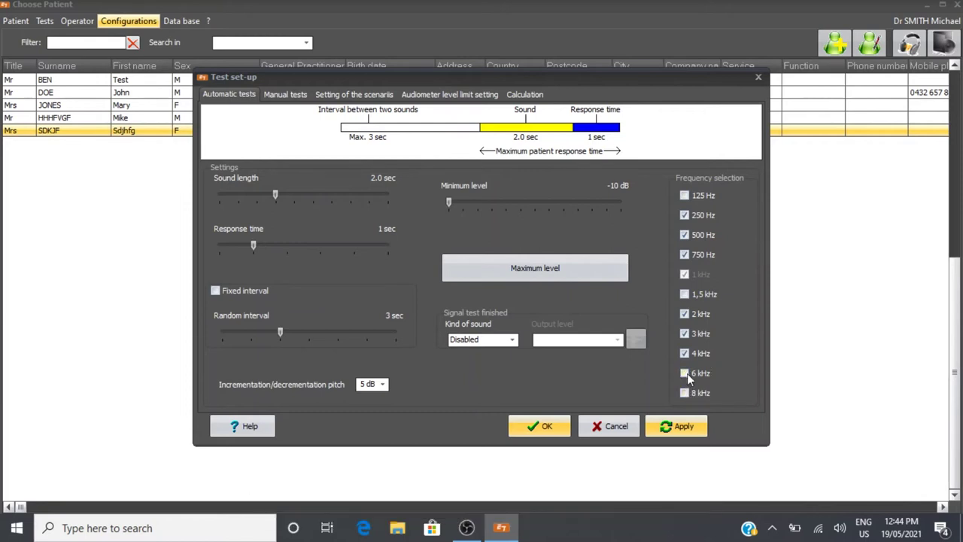
# Review the manual test, scenario, audiometer level limit and calculation settings, and apply and close the test set-up
pyautogui.click(282, 96)
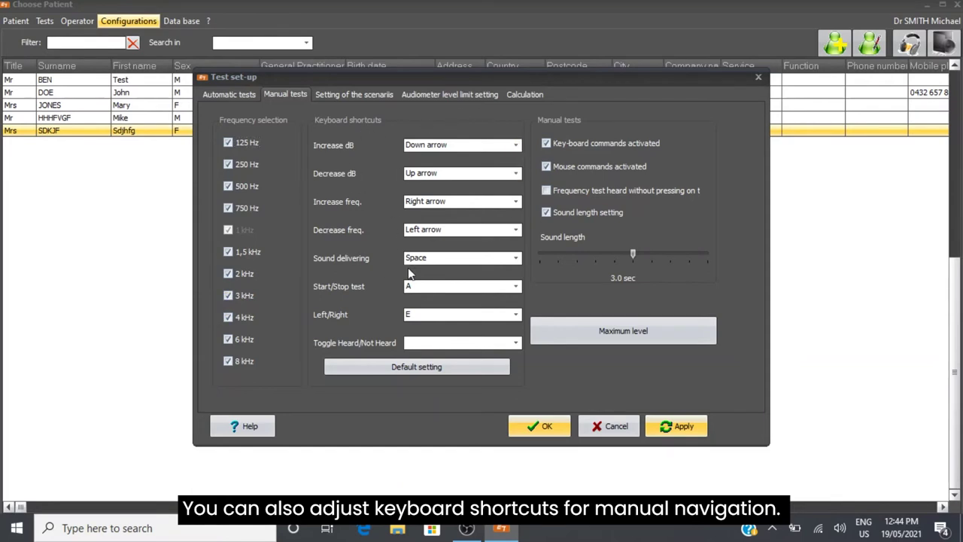
pyautogui.click(354, 94)
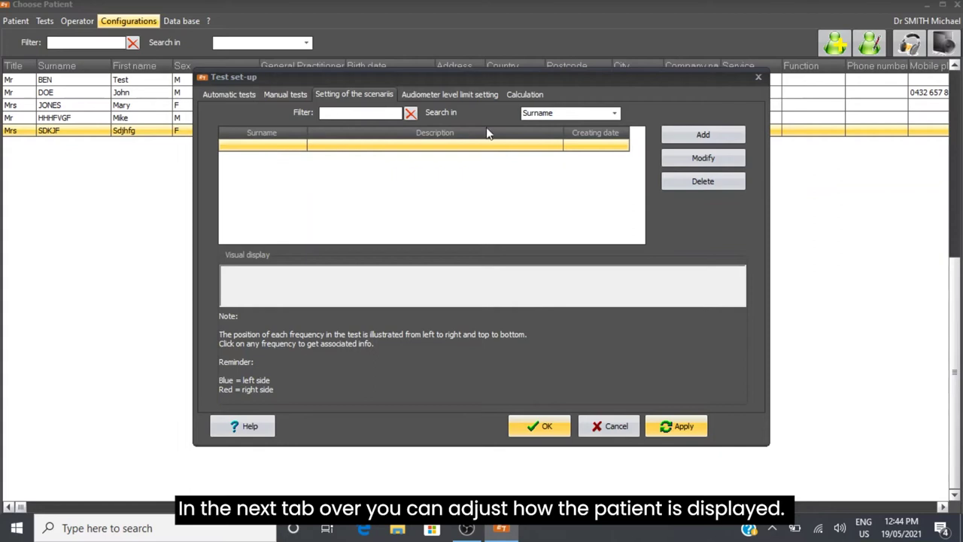
pyautogui.click(449, 100)
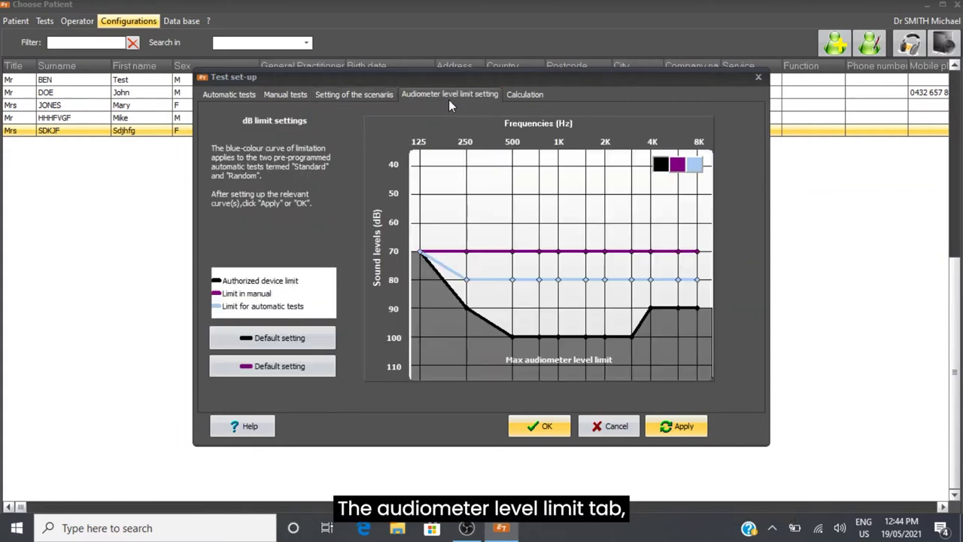
pyautogui.click(521, 98)
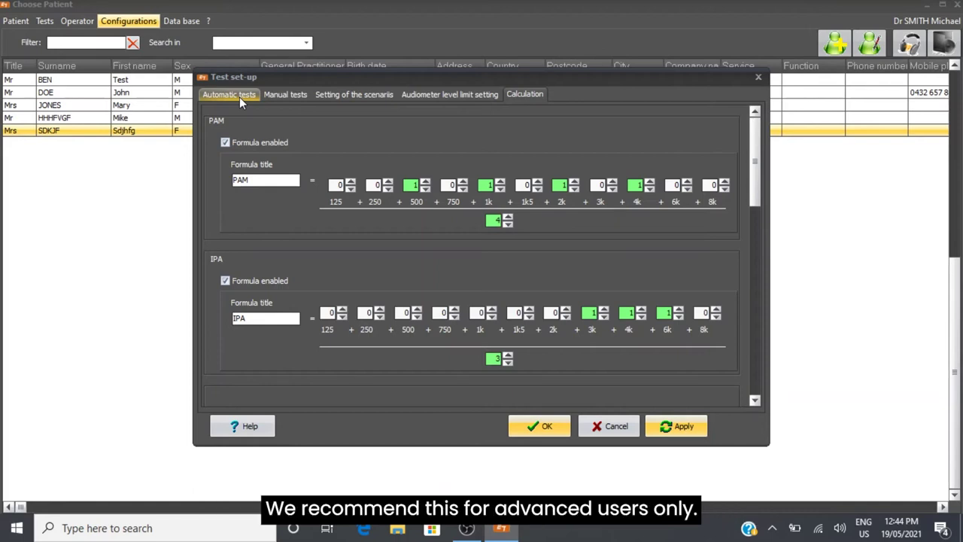
pyautogui.click(239, 97)
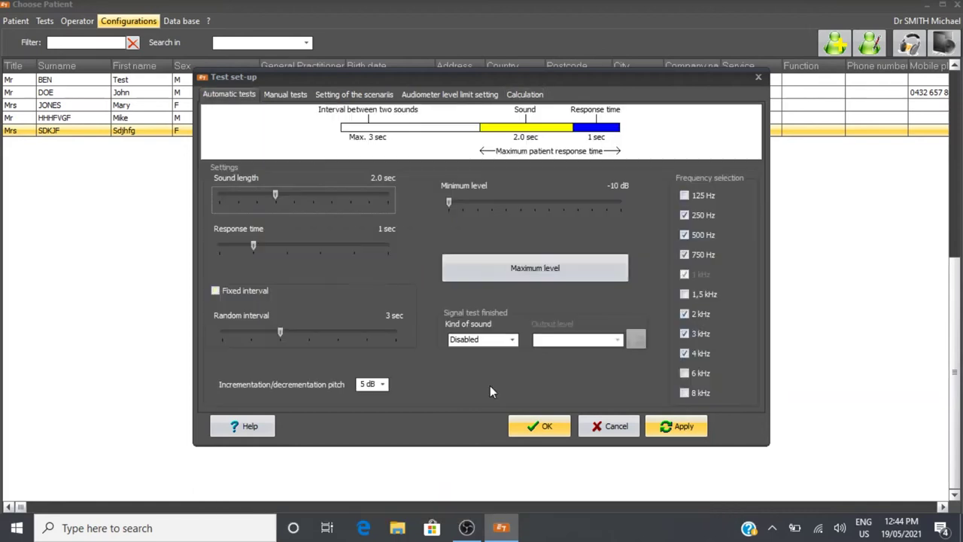
pyautogui.click(674, 428)
pyautogui.click(538, 427)
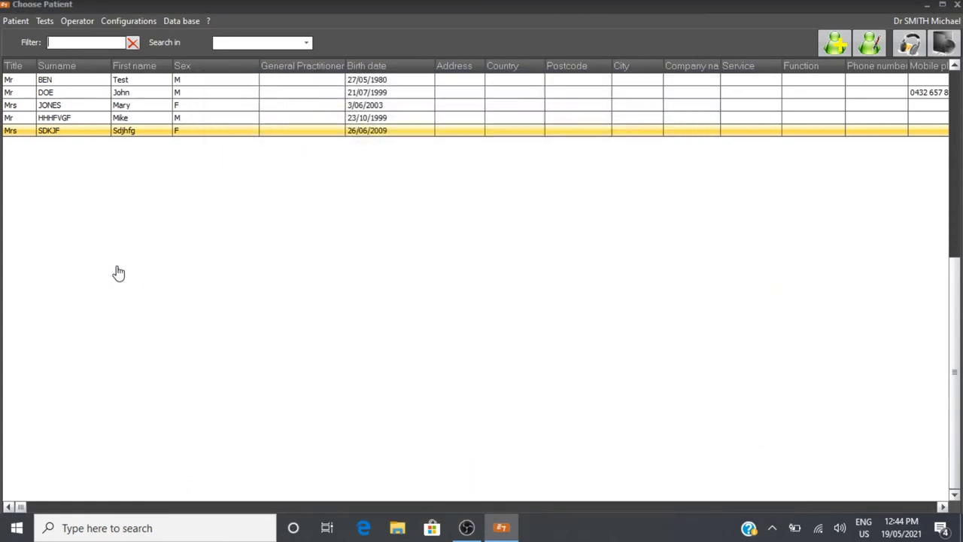
pyautogui.click(137, 21)
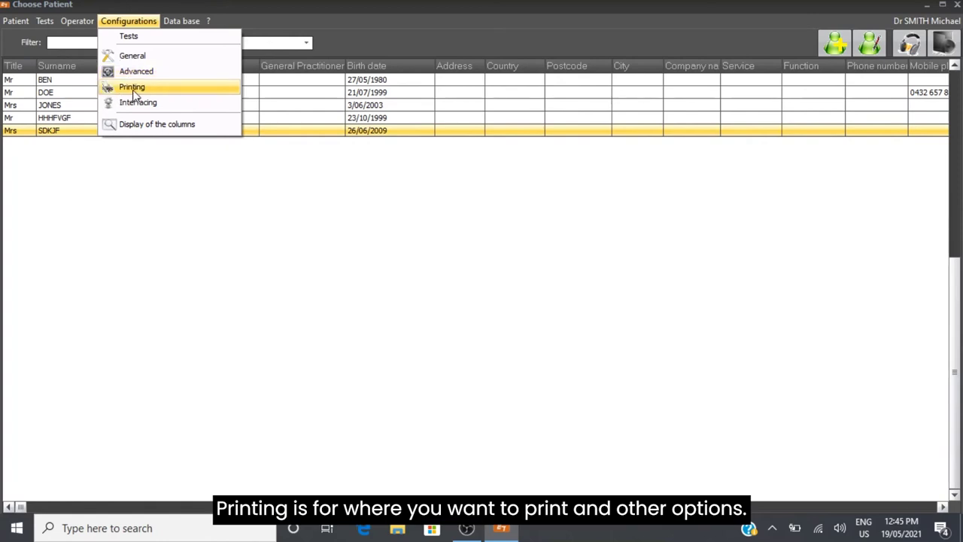
pyautogui.moveTo(185, 24)
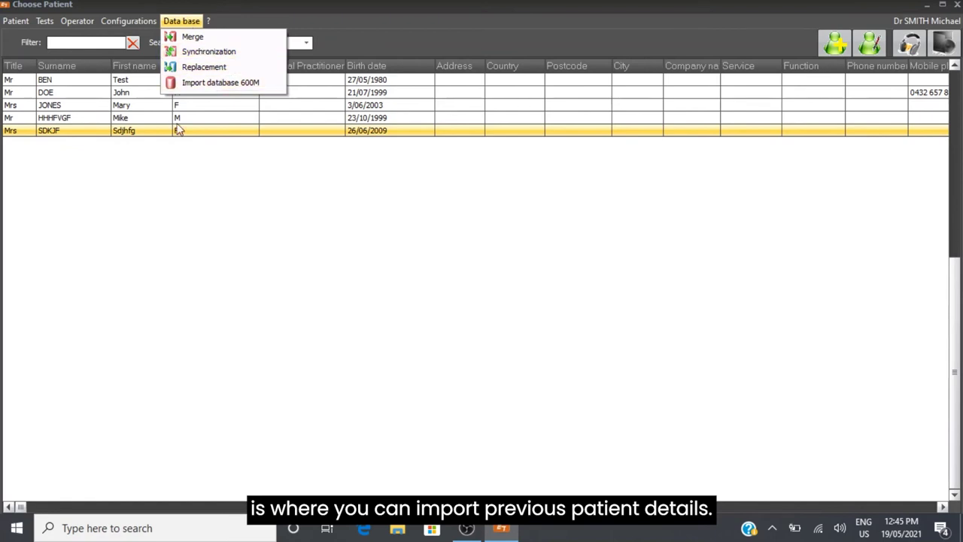
pyautogui.click(202, 215)
# Examine the built-in help's Software Use topics, including First run, Advanced configuration and Merge/synchronize database, and close the help
pyautogui.click(209, 22)
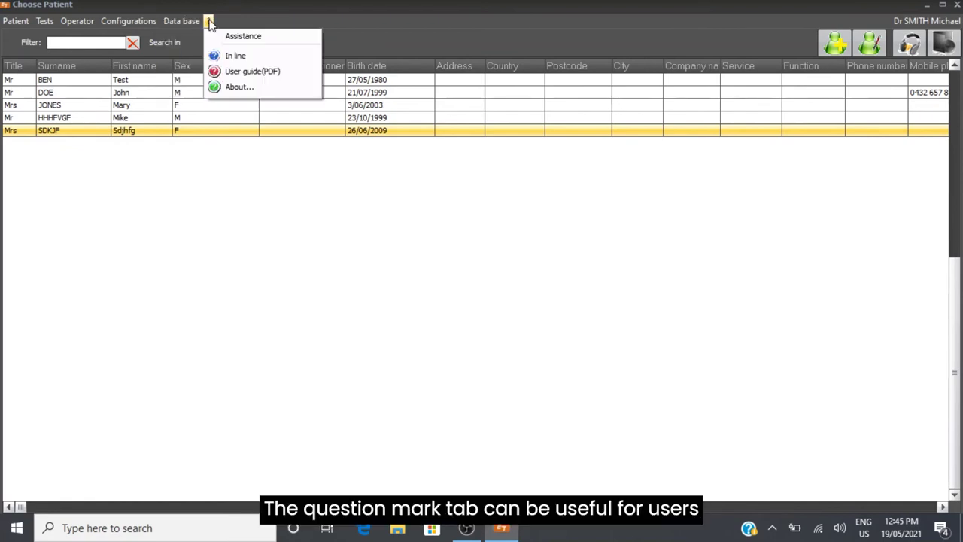
pyautogui.click(257, 55)
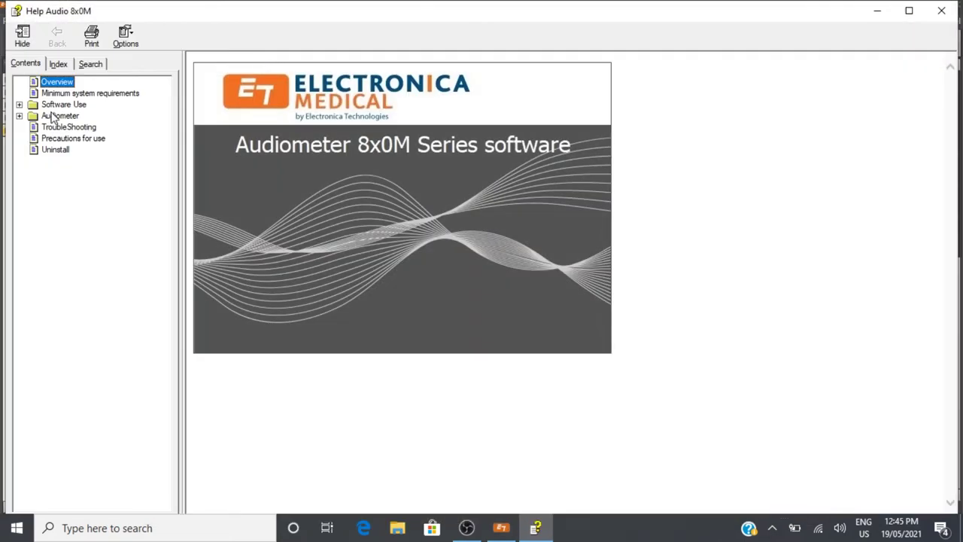
pyautogui.click(19, 104)
pyautogui.click(67, 115)
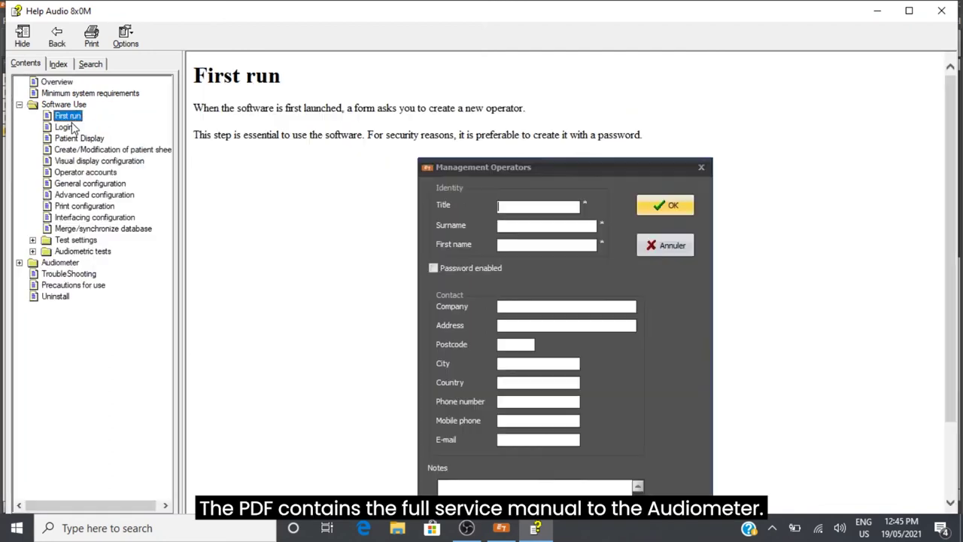
pyautogui.click(99, 195)
pyautogui.click(109, 150)
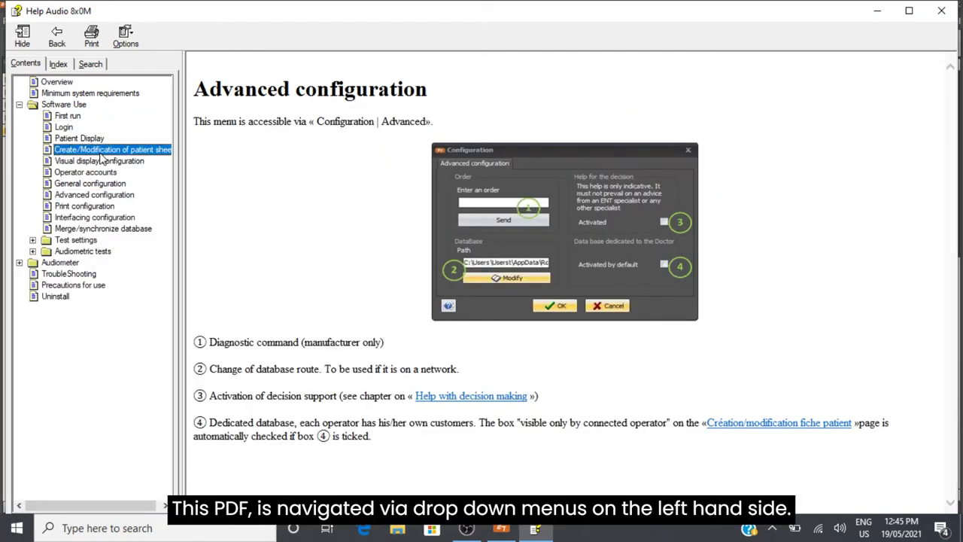
pyautogui.click(111, 229)
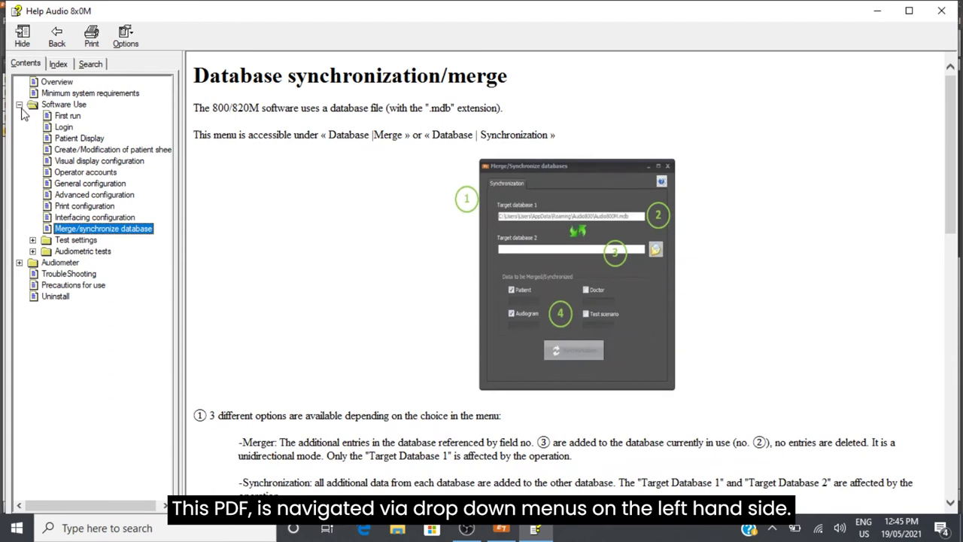
pyautogui.click(19, 104)
pyautogui.click(941, 11)
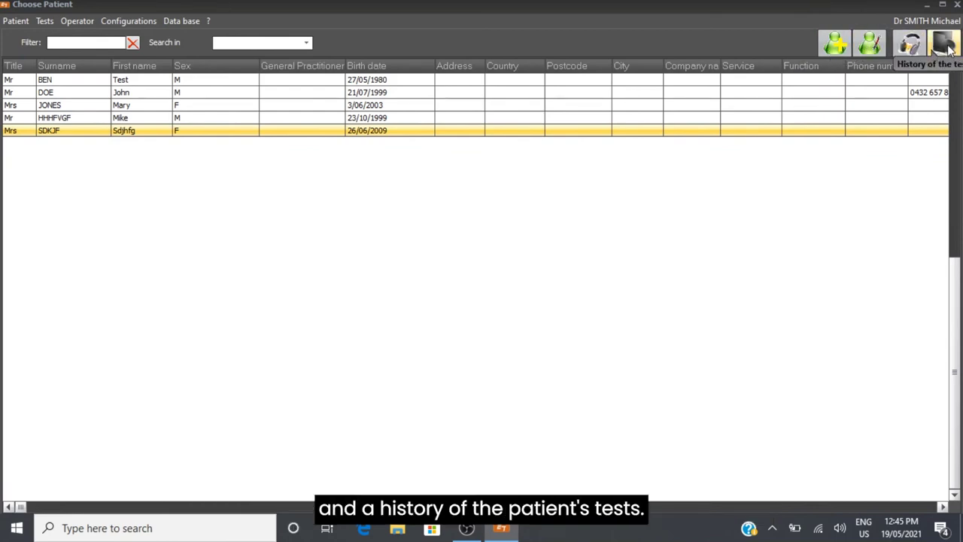
# Start a new audiometric test for the first patient in the list
pyautogui.click(72, 84)
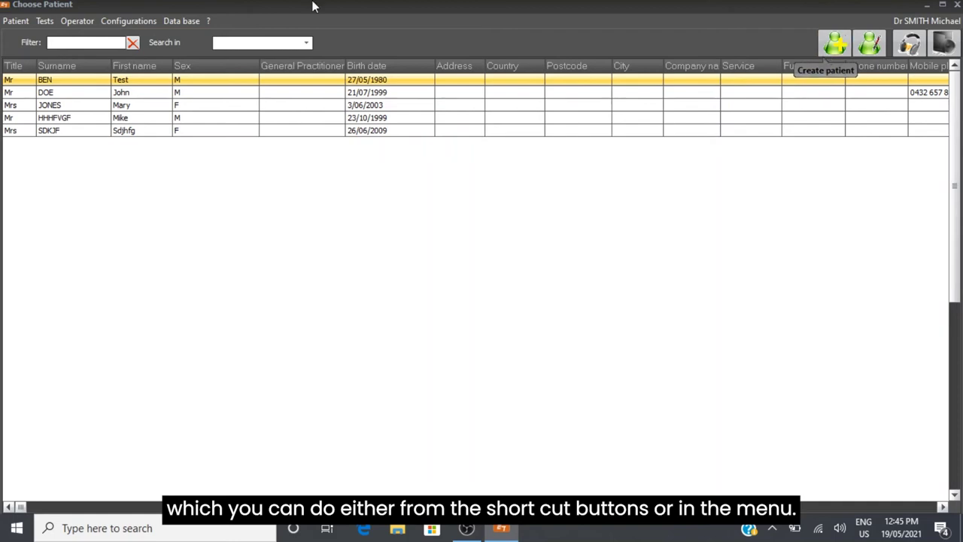
pyautogui.click(45, 20)
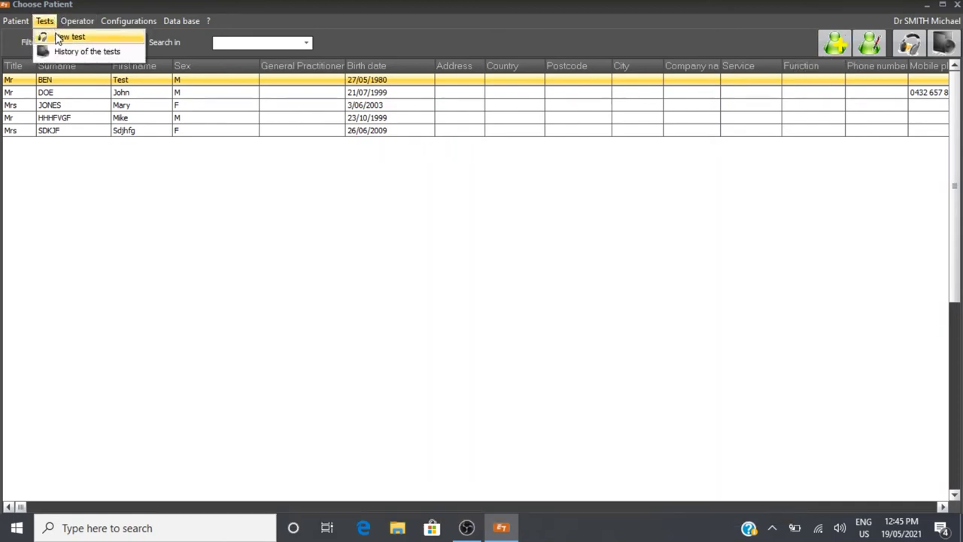
pyautogui.click(67, 37)
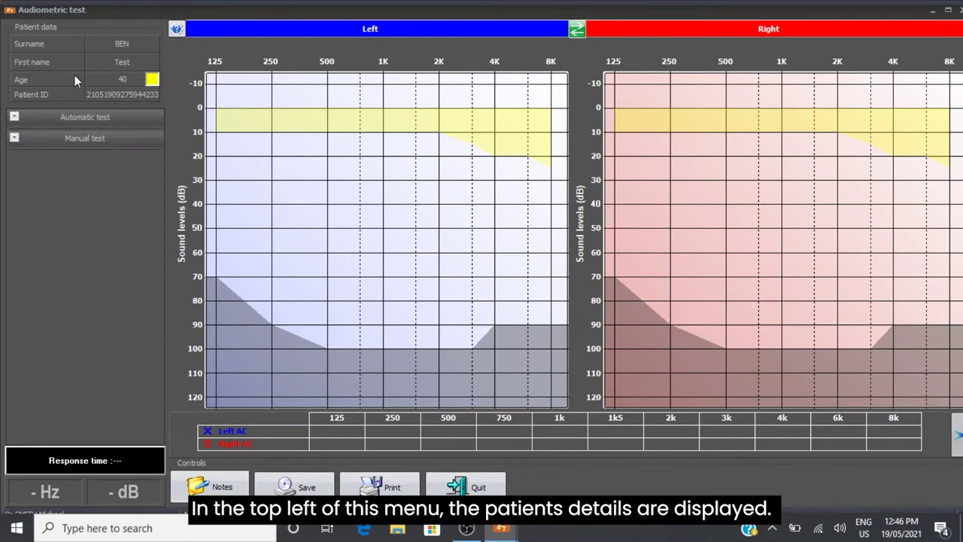
# Switch the automatic test's type to Normal and back to Hughson-Westlake, and set its sound type to Continuous
pyautogui.click(89, 118)
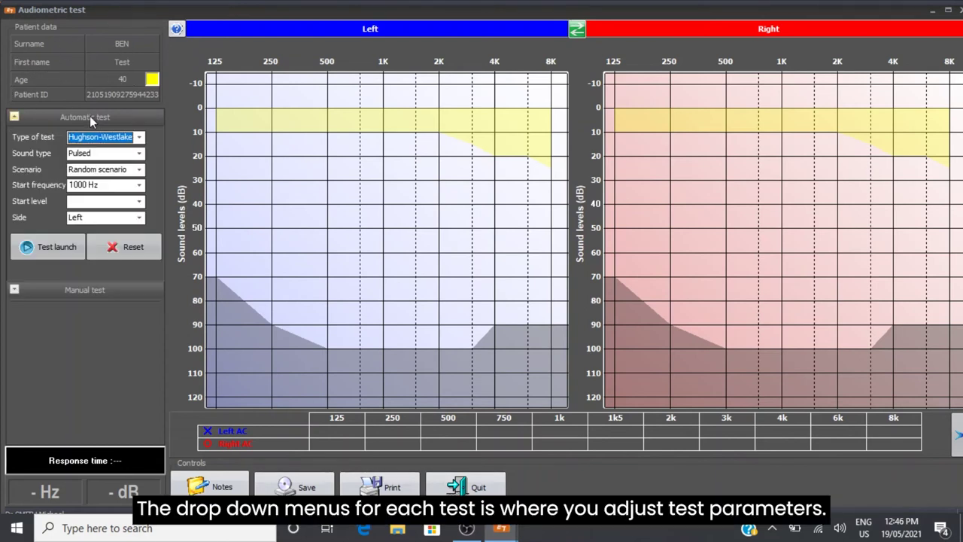
pyautogui.click(139, 137)
pyautogui.click(123, 152)
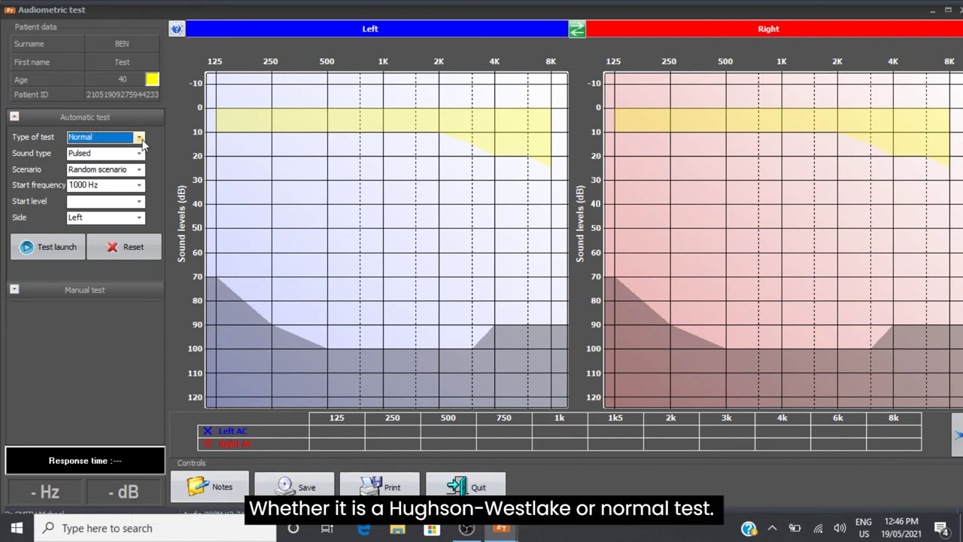
pyautogui.click(139, 138)
pyautogui.click(111, 162)
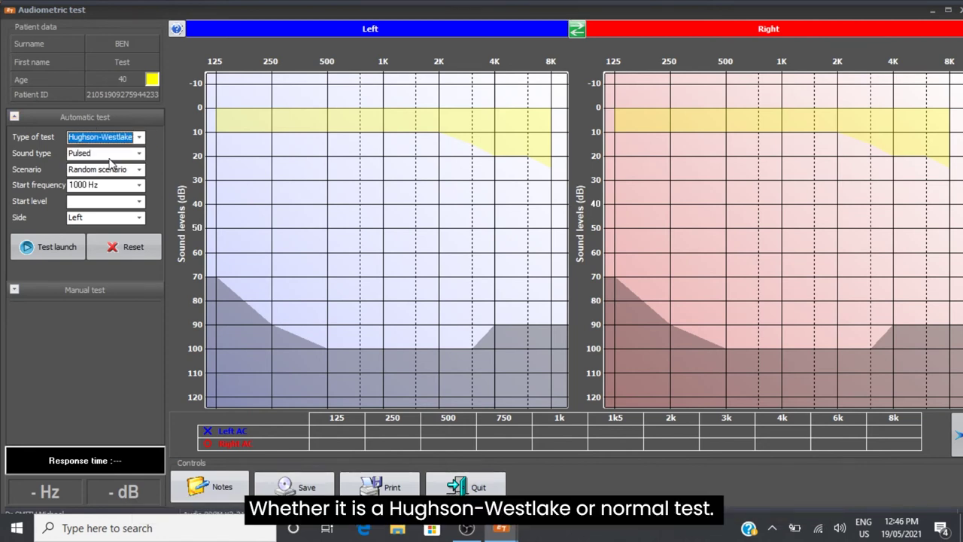
pyautogui.click(96, 154)
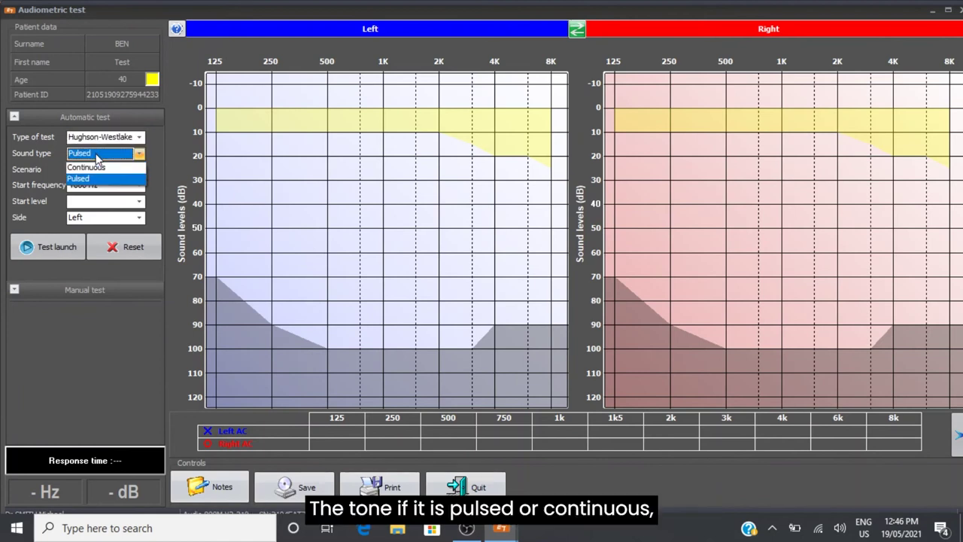
pyautogui.click(94, 167)
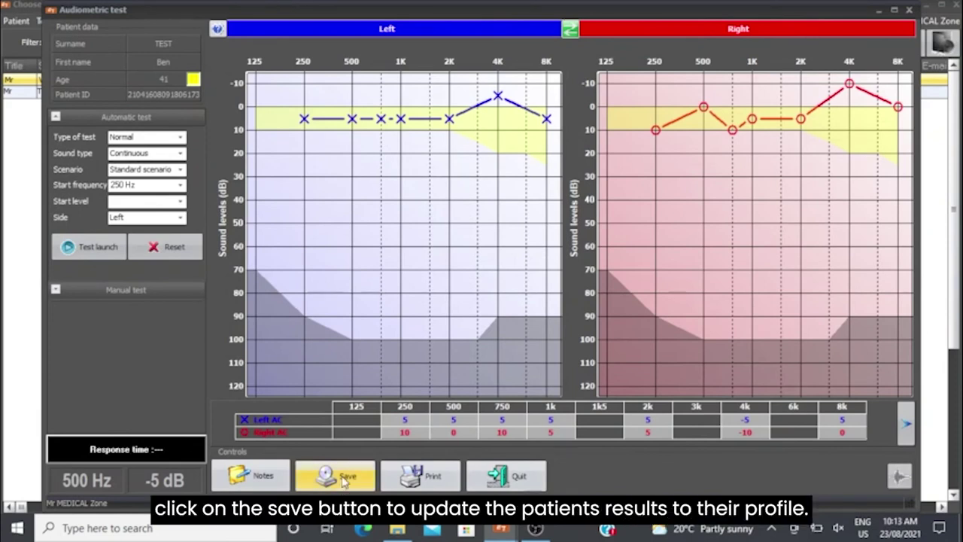
# Save the completed test results to the patient's profile and review the print preview of the report
pyautogui.click(345, 478)
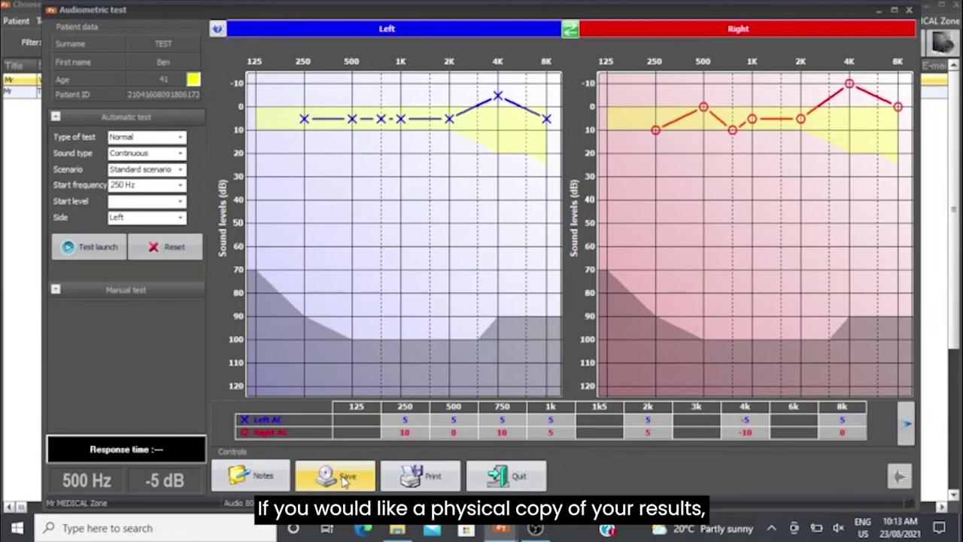
pyautogui.click(430, 476)
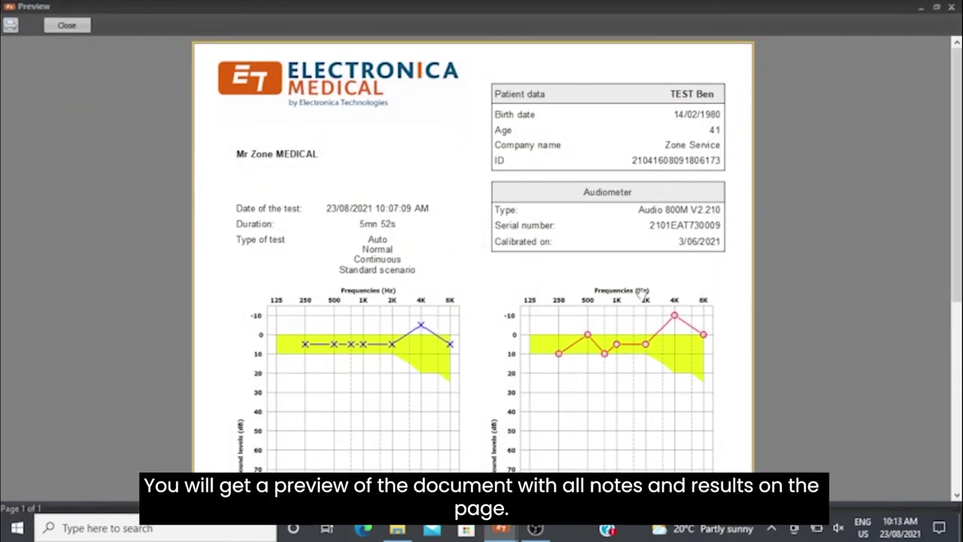
pyautogui.scroll(-3, 641, 293)
pyautogui.scroll(-3, 641, 293)
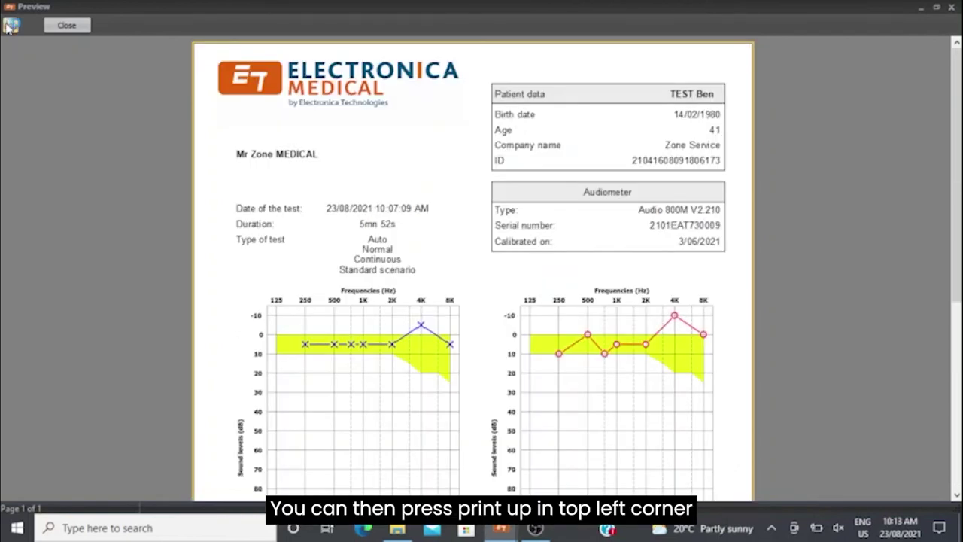
# Open the report's print settings and cancel them, and quit the audiometric test
pyautogui.click(9, 25)
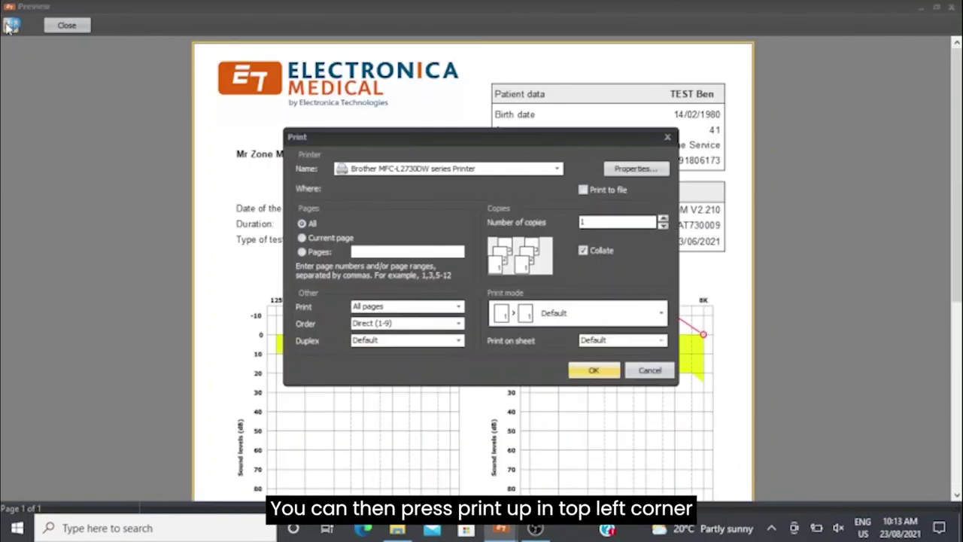
pyautogui.click(638, 372)
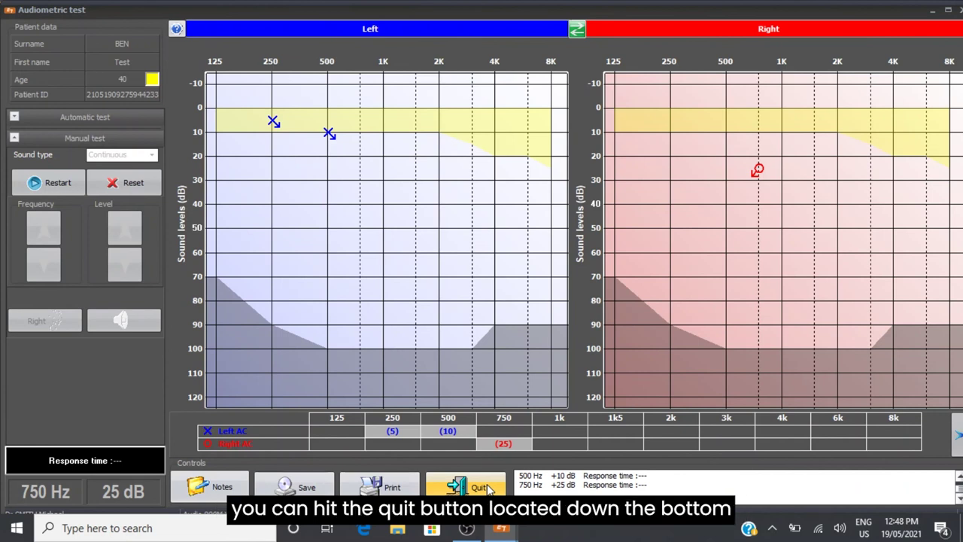
pyautogui.click(479, 487)
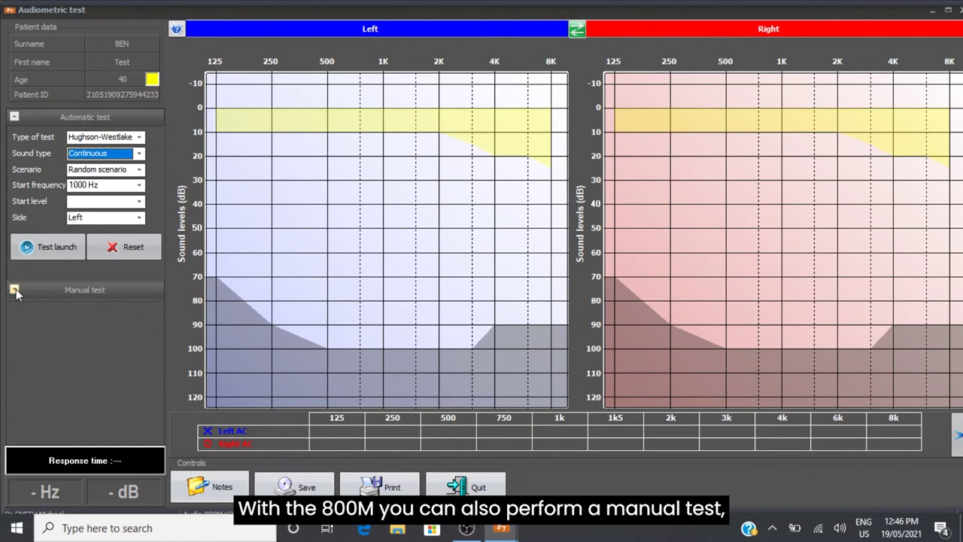
# Launch a manual test with the Continuous sound type
pyautogui.click(15, 289)
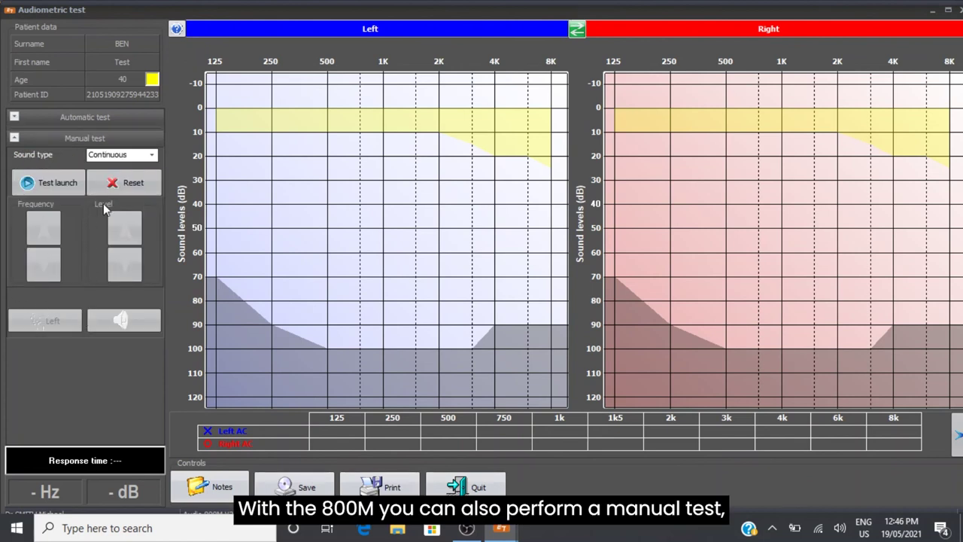
pyautogui.click(65, 185)
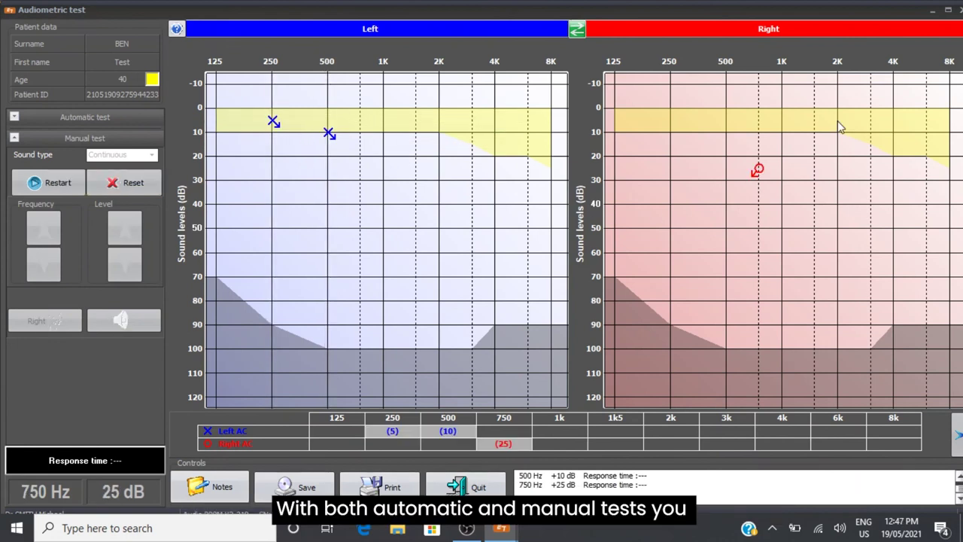
# Enter the text "sdjkhfgsdjkfg" in the notes of the manual test
pyautogui.click(222, 488)
pyautogui.write('sdfsdfsdfg')
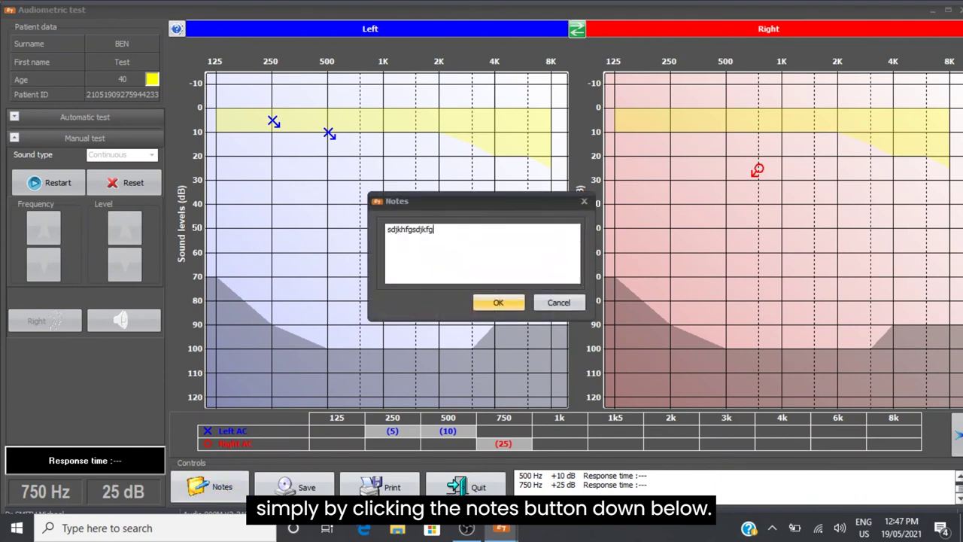